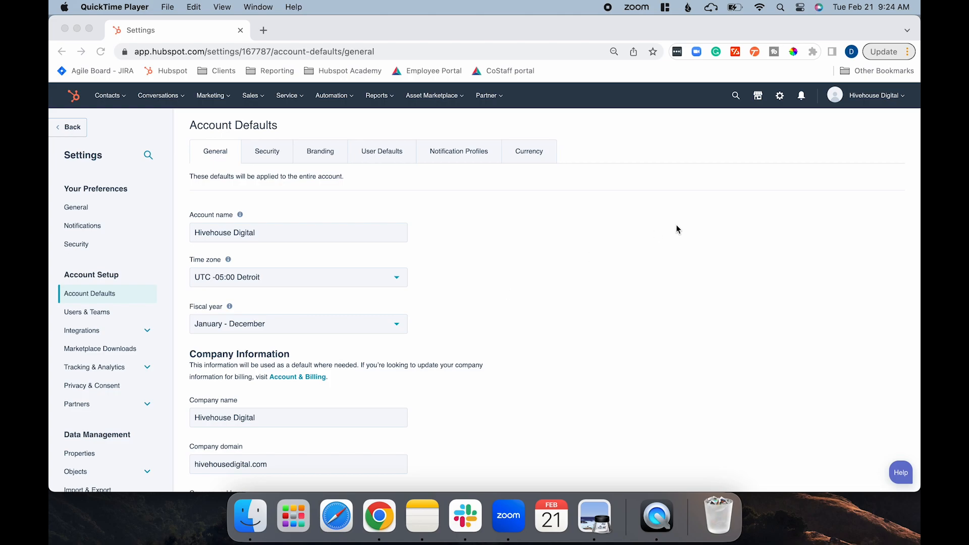
- Open the personal email preferences and start connecting an inbox with inbox automation left off
click(780, 97)
click(780, 97)
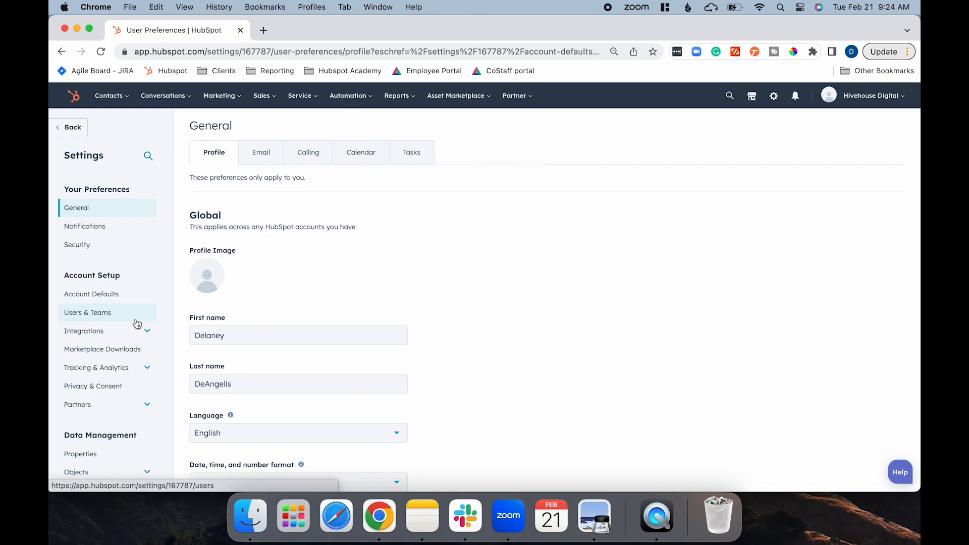
click(80, 211)
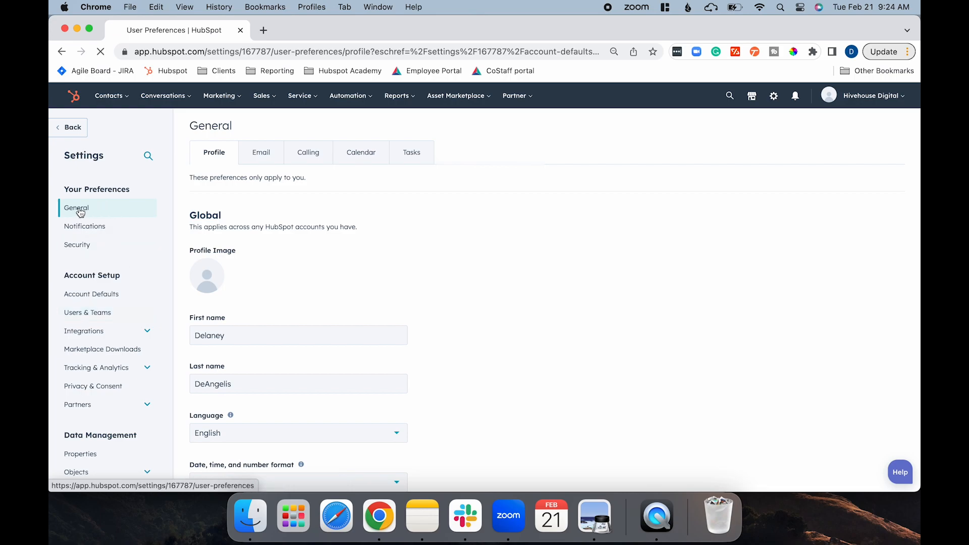
click(260, 162)
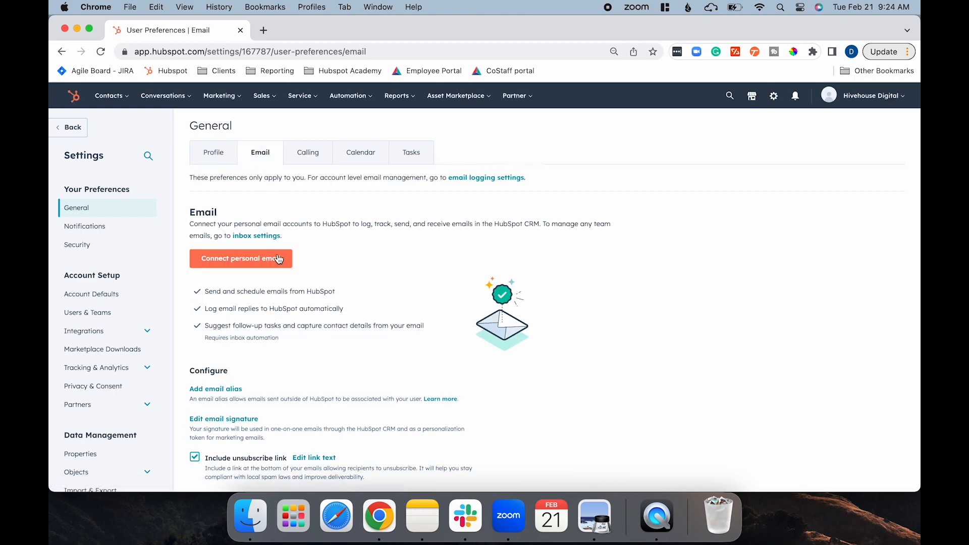
click(276, 263)
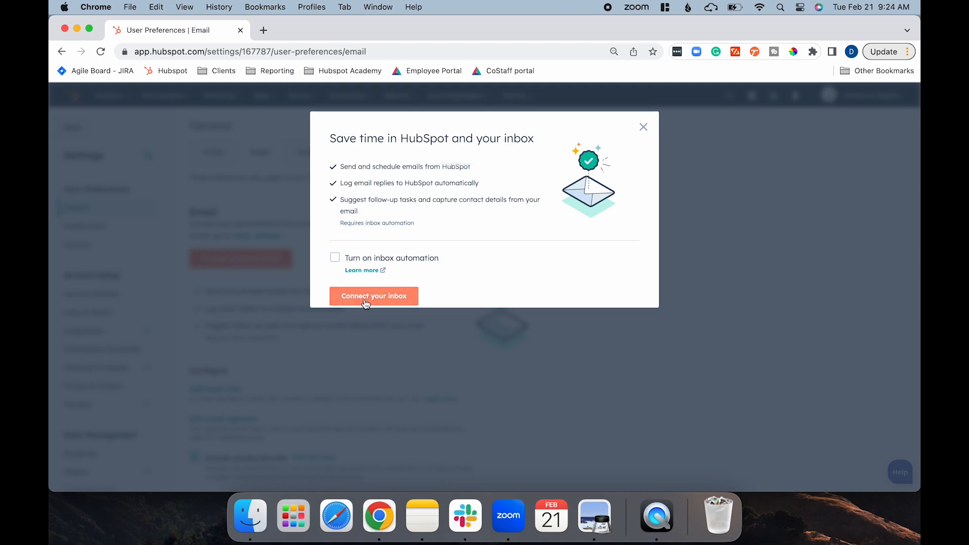
click(365, 302)
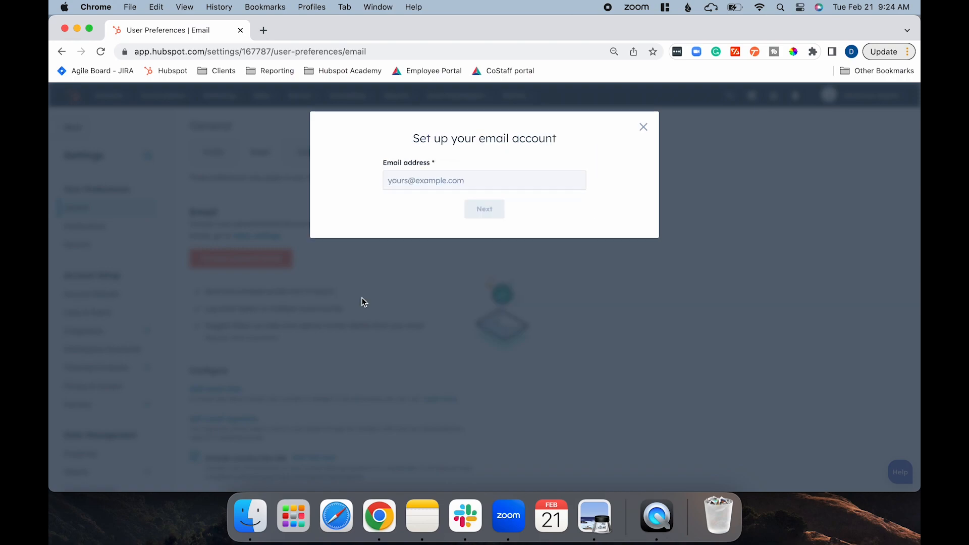
- Enter the work email address for the inbox and continue with the connection to Gmail
click(419, 186)
click(454, 208)
click(489, 209)
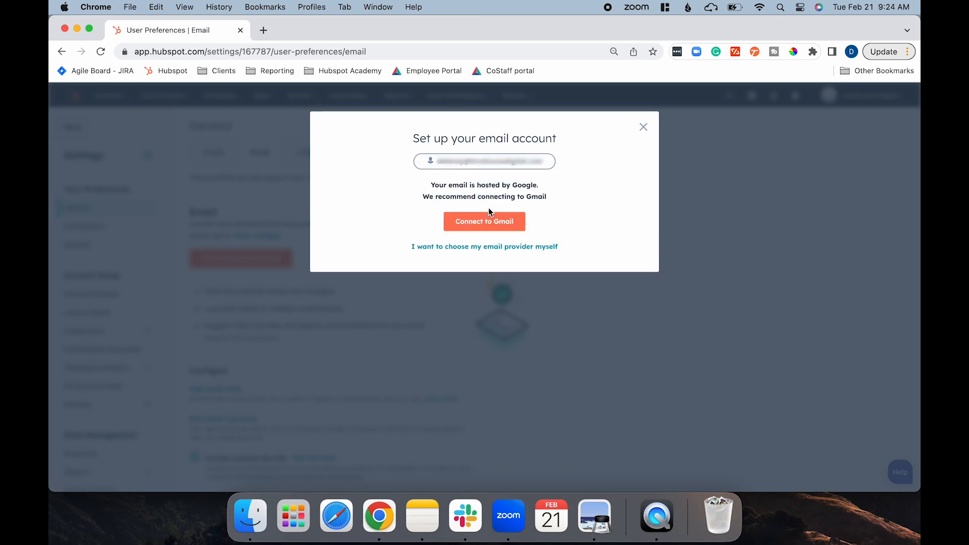
click(488, 220)
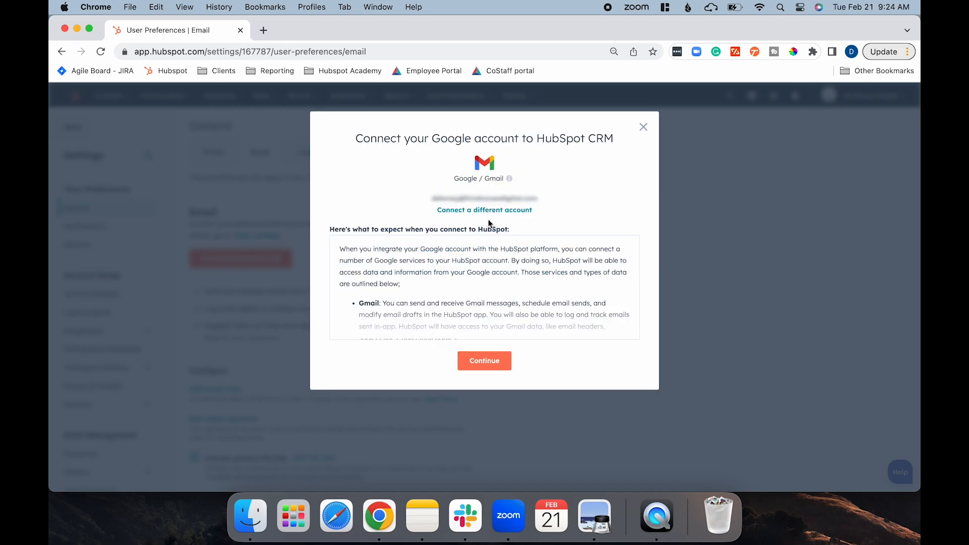
click(486, 361)
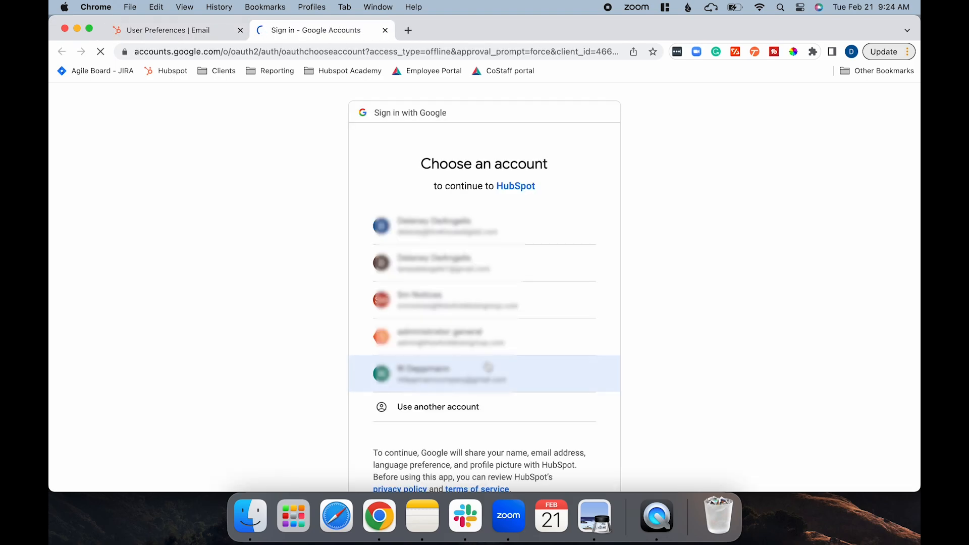
- Authorize HubSpot's access for the first listed Google account and choose to download the inbox extension
click(467, 227)
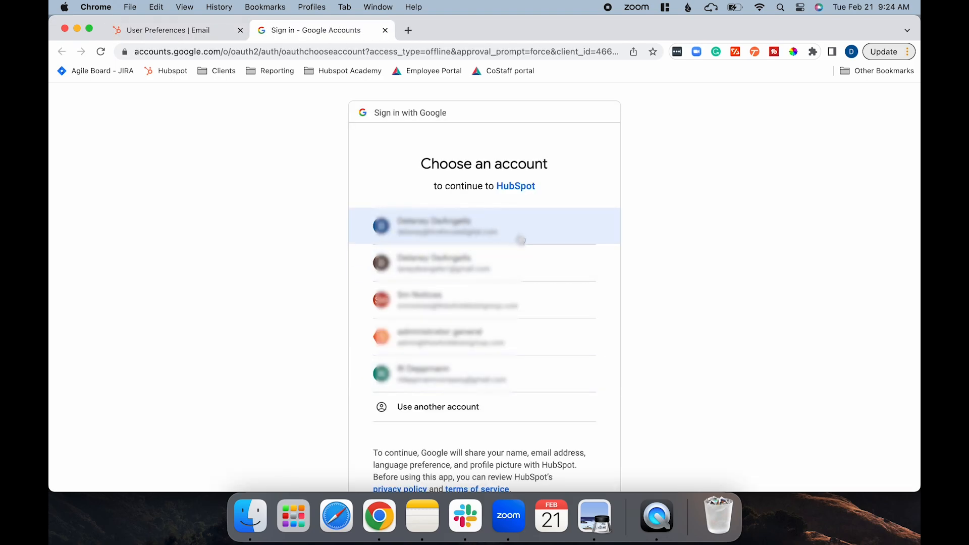
scroll(538, 343, down, 5)
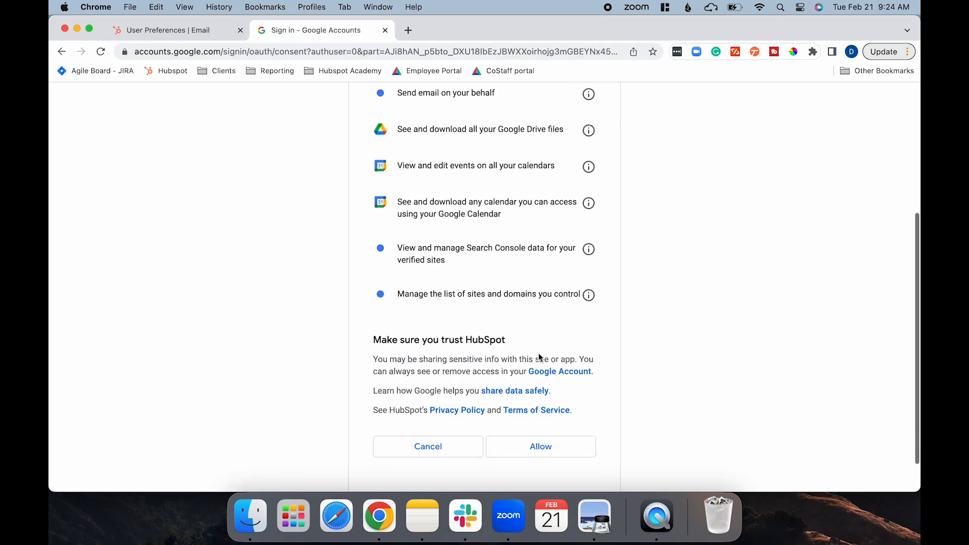
click(540, 446)
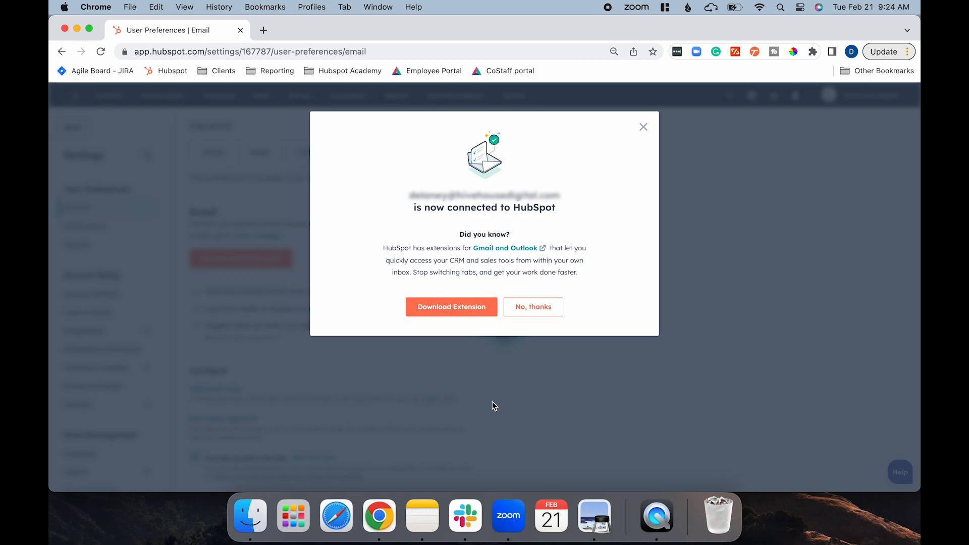
click(456, 307)
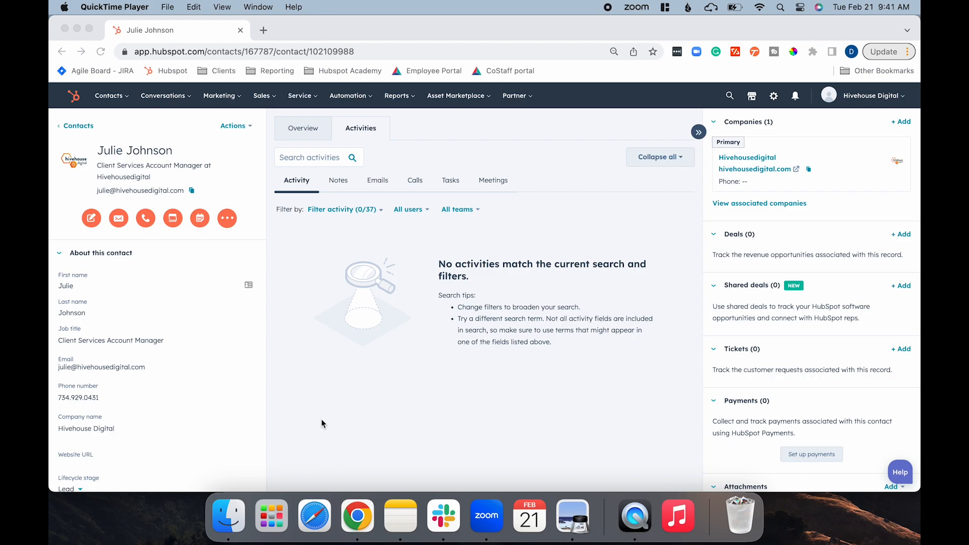
- Start an email from the contact record and insert the "Meeting Thank You" snippet into its body
click(118, 218)
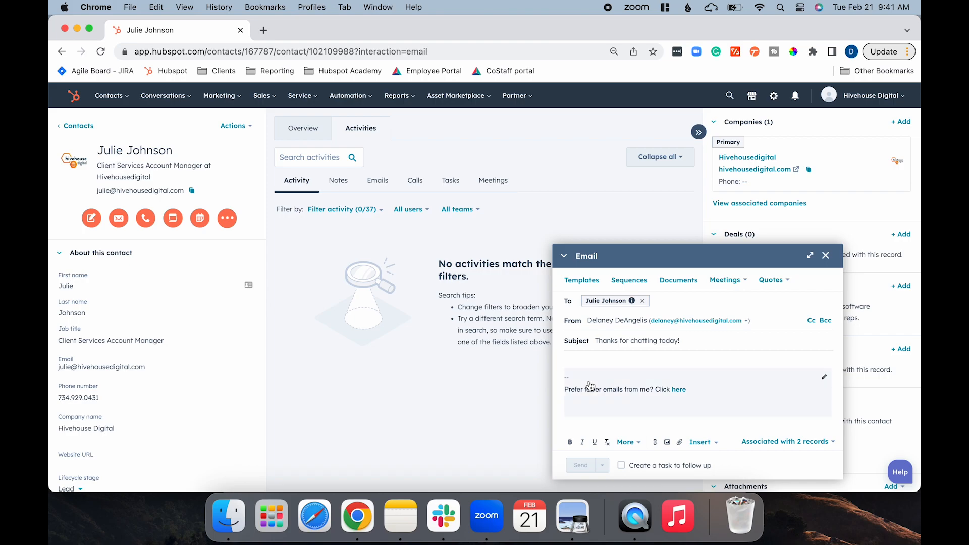
click(574, 362)
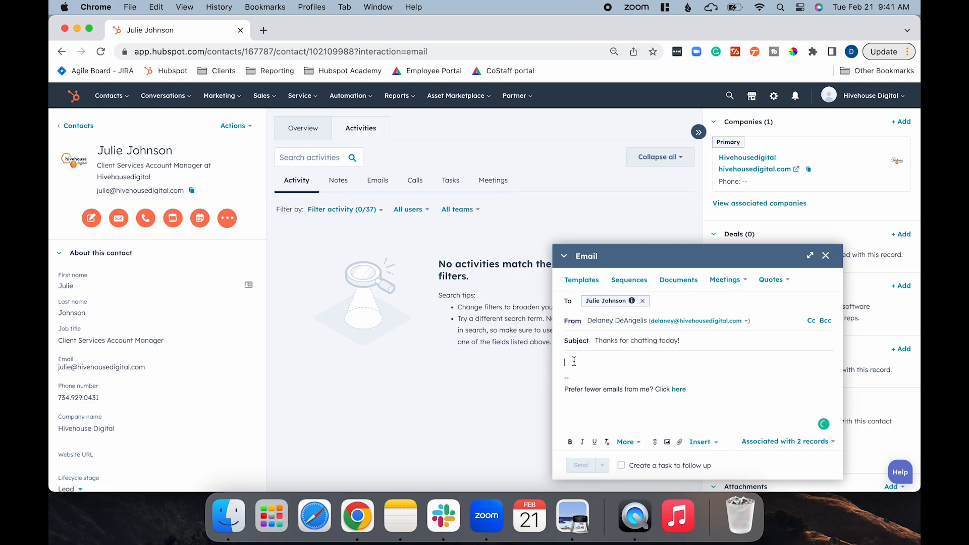
text(#meeting)
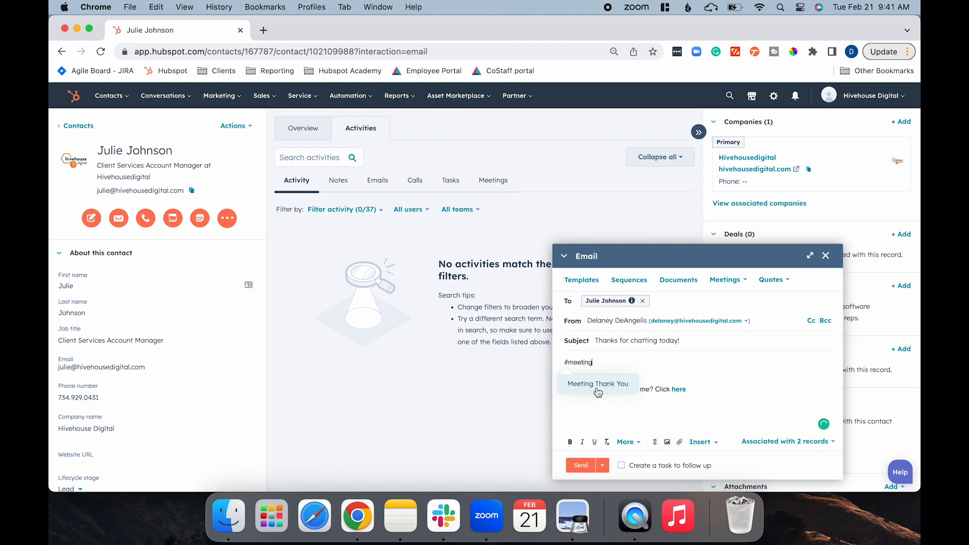
click(587, 384)
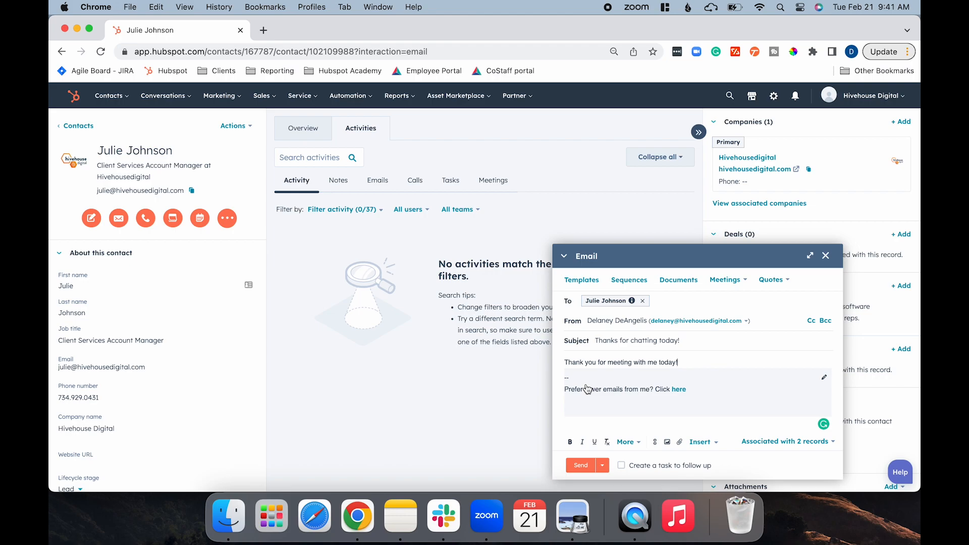
- Clear the email body and insert the "Tech Tip Example" template instead
key(super+a)
key(BackSpace)
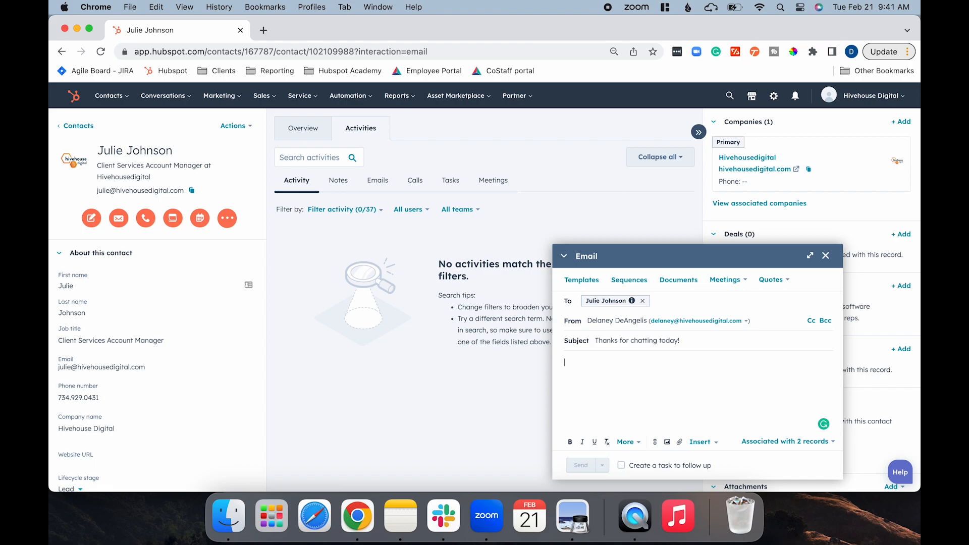
click(580, 280)
click(297, 168)
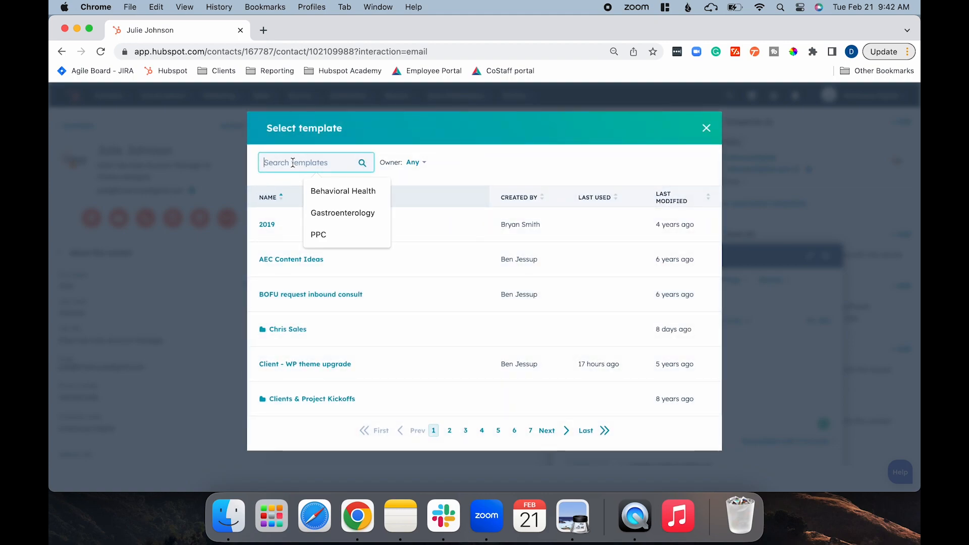
text(tech)
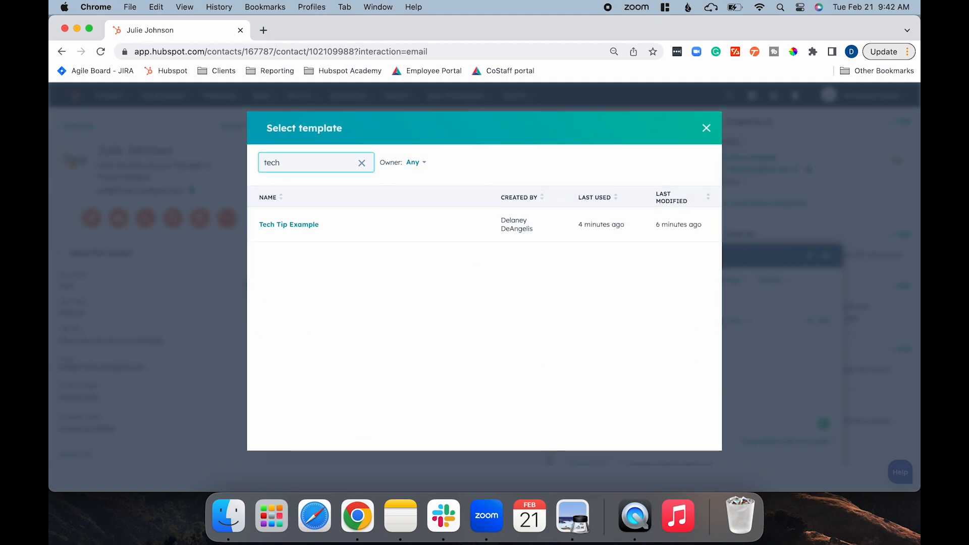
click(290, 225)
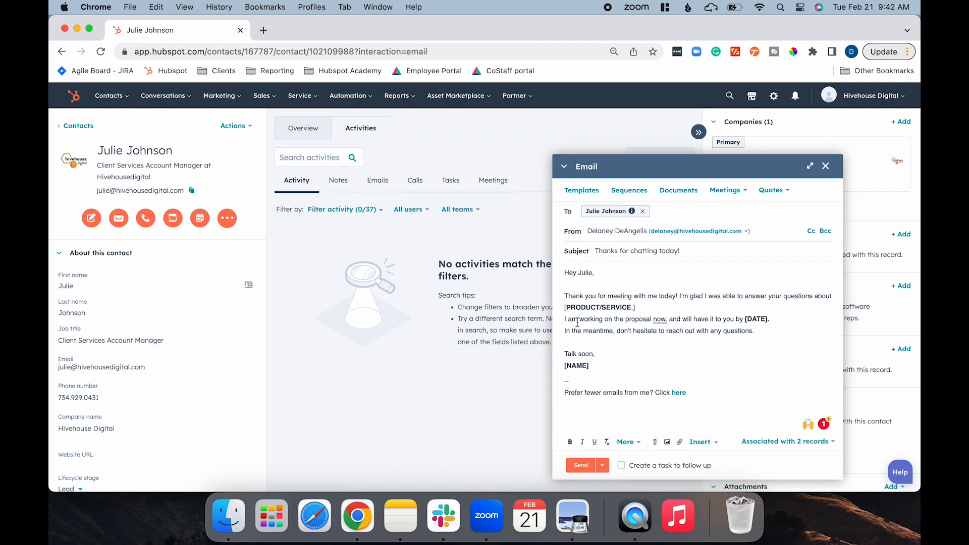
- Replace the [PRODUCT/SERVICE.] placeholder in the email with "search engine optimization."
drag(637, 308, 564, 307)
drag(771, 319, 744, 316)
drag(644, 308, 565, 313)
text(search engine optimization.)
- Replace the [DATE] placeholder with "Friday" and the [NAME] placeholder with the sender's full name
drag(772, 320, 742, 323)
key(BackSpace)
text(Friday)
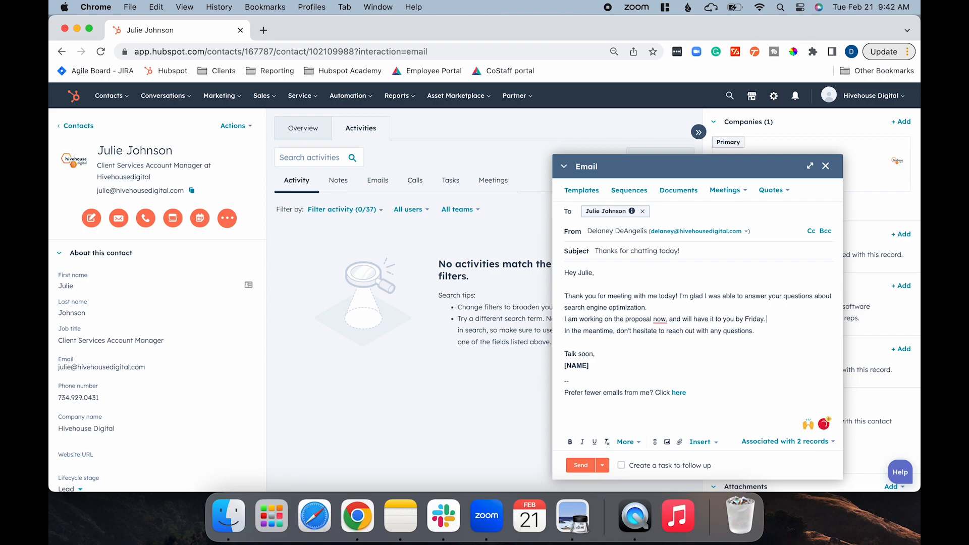
drag(591, 365, 562, 365)
text(Delaney DeAngelis)
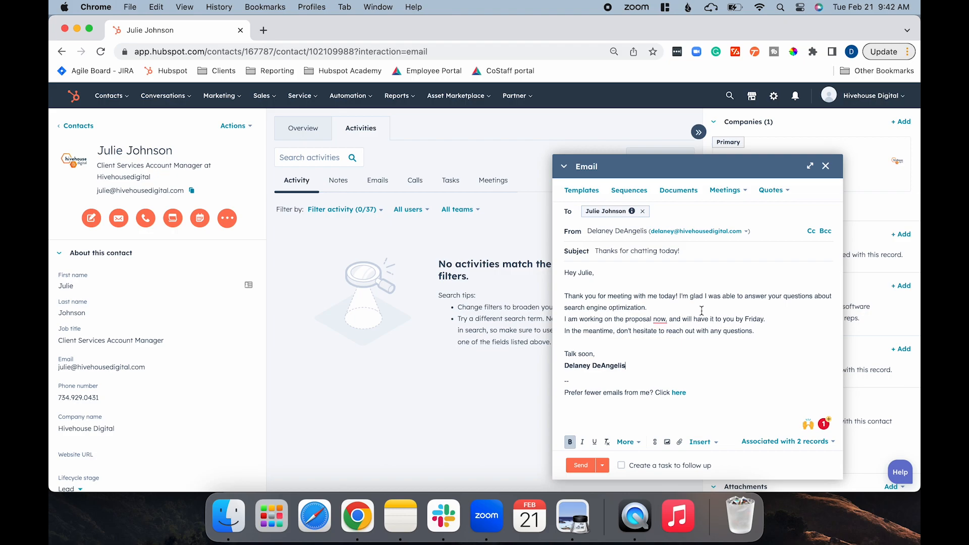
- Insert "Manufacturing Website Best Practices.pdf" from the Sales Email Collateral folder after the search engine optimization sentence
click(668, 306)
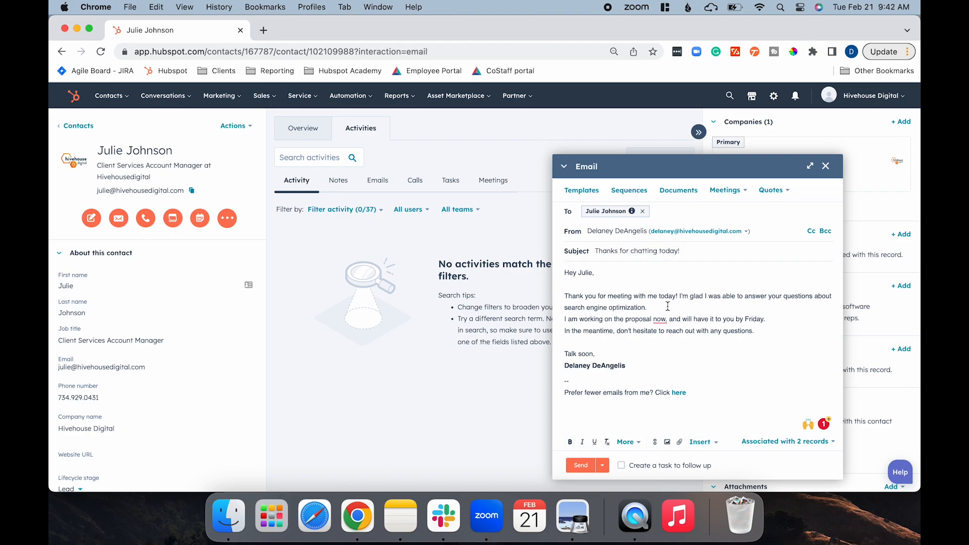
click(678, 192)
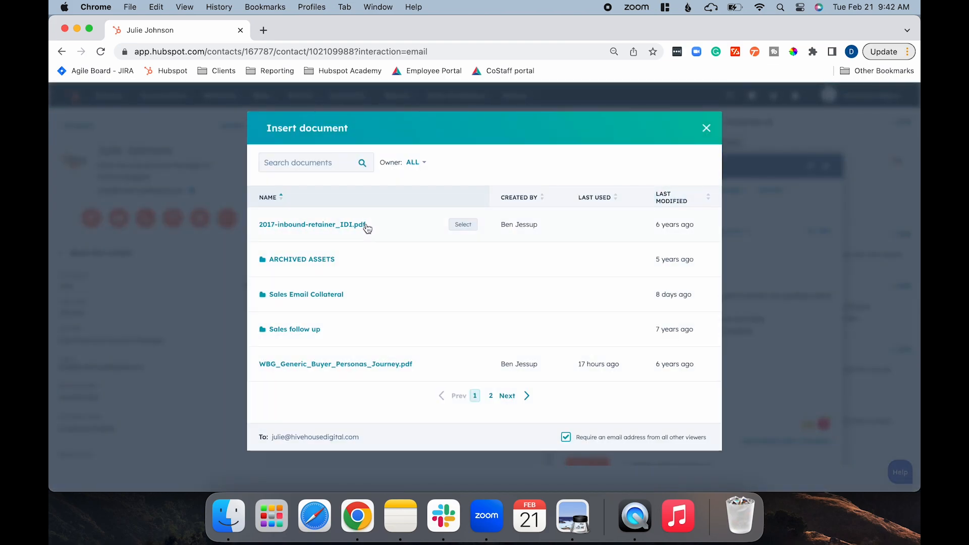
click(297, 295)
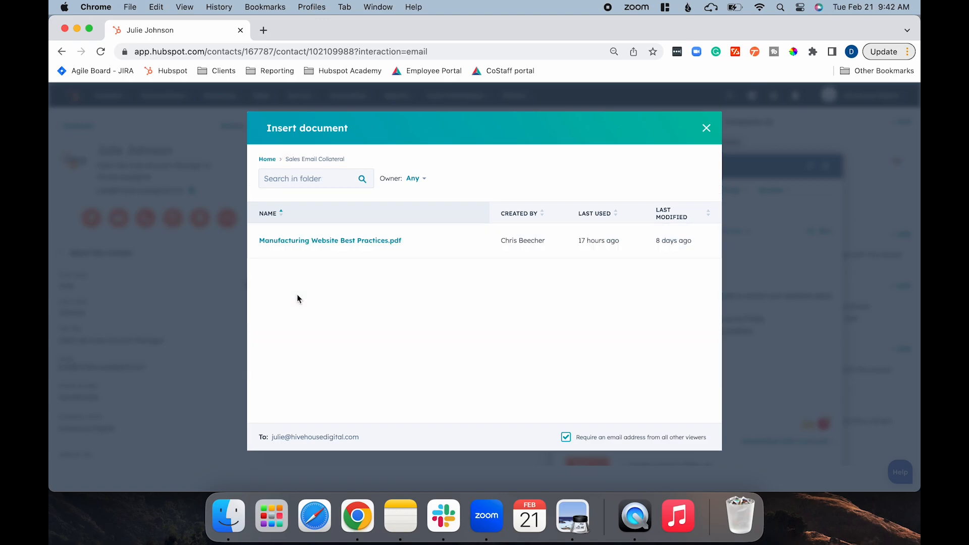
click(326, 241)
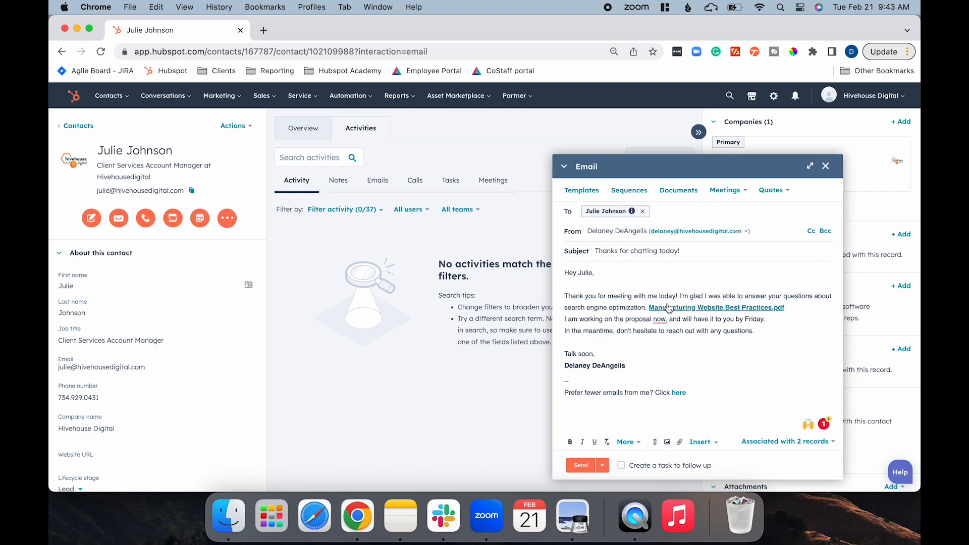
- Introduce the document link with "Here is the" and remove ".pdf" from the link text
click(646, 308)
text(. Here is the)
click(821, 311)
key(BackSpace)
key(BackSpace)
key(BackSpace)
key(BackSpace)
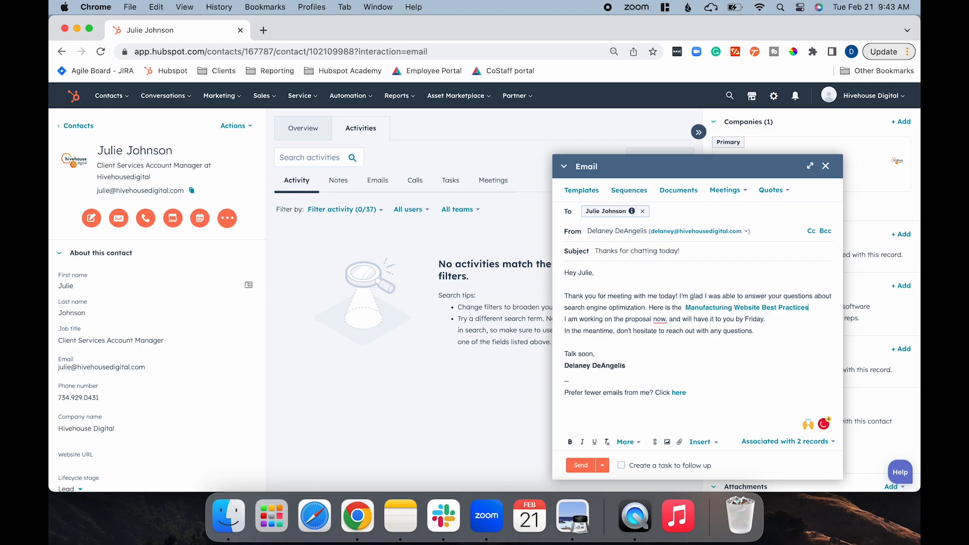
- Finish the sentence after the document link with "PDF we talked about. I hope it is helpful!" and add a line break
text(PDF we )
text(talked abou)
text(t. I hope )
text(it is helpful!)
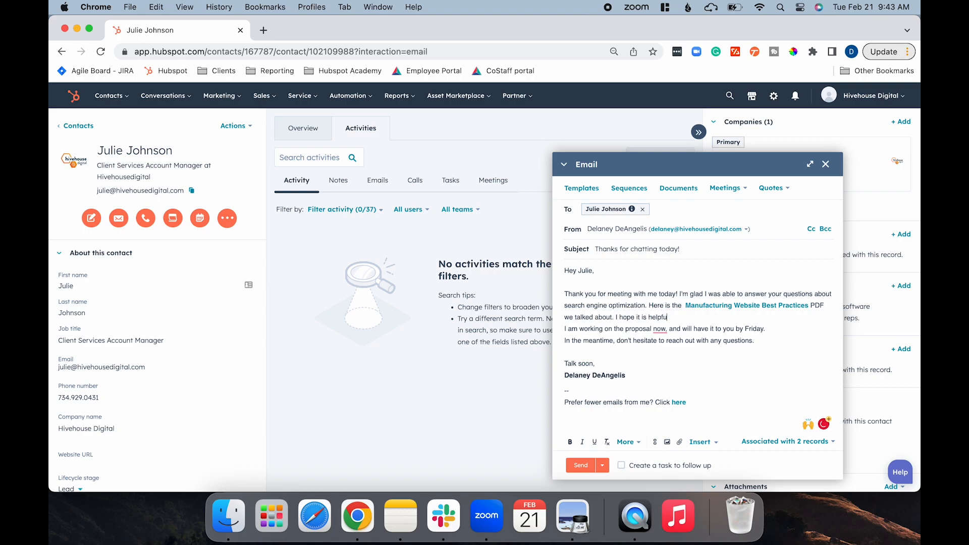
key(Return)
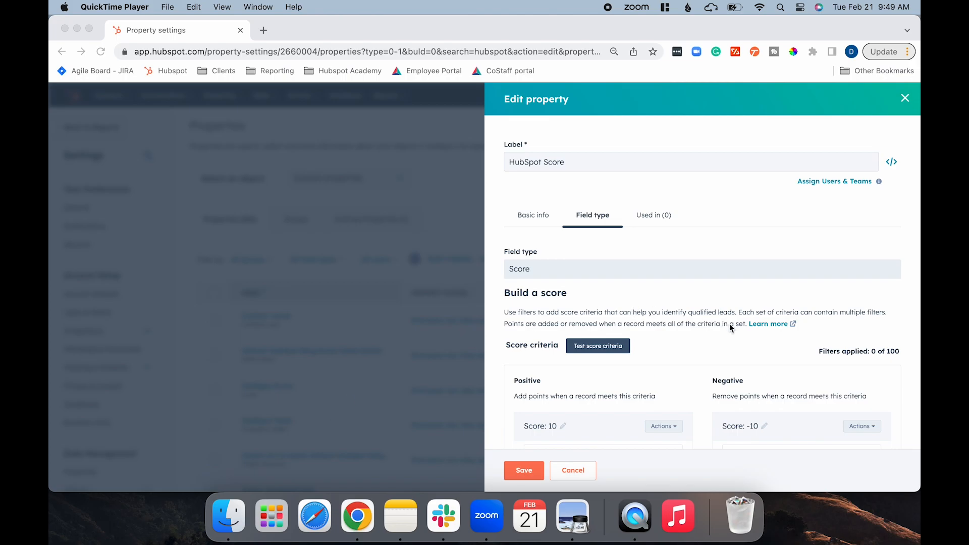
- Review the positive and negative score criteria of the HubSpot Score property
scroll(729, 323, down, 2)
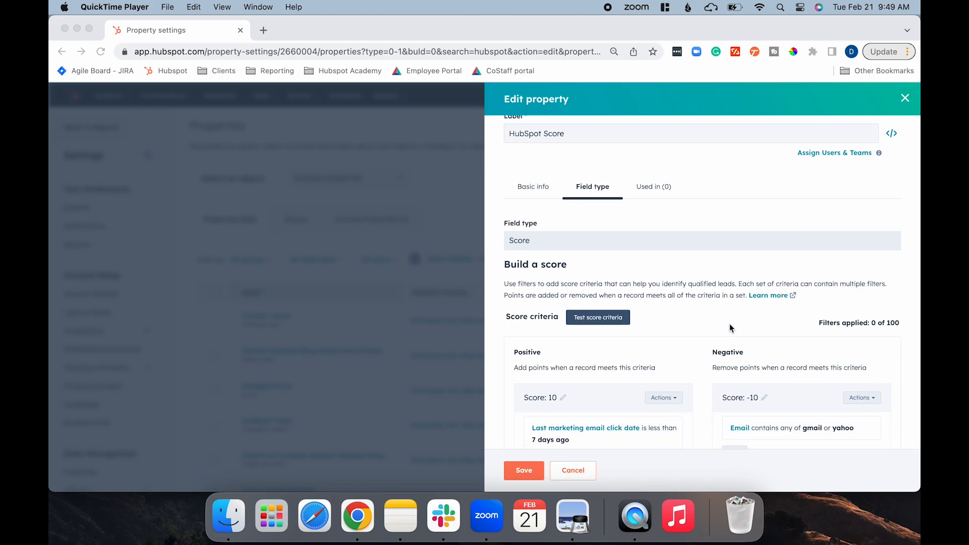
scroll(730, 328, down, 5)
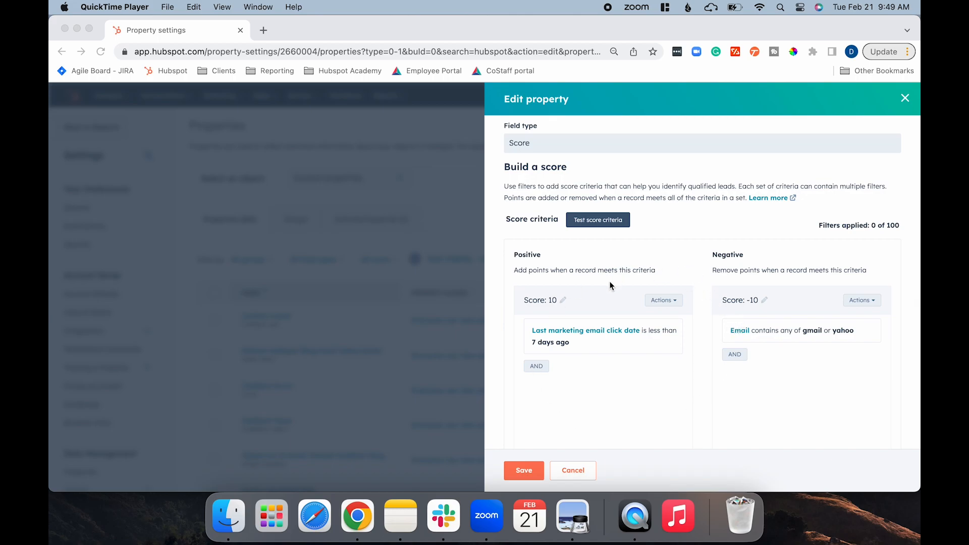
scroll(609, 286, down, 12)
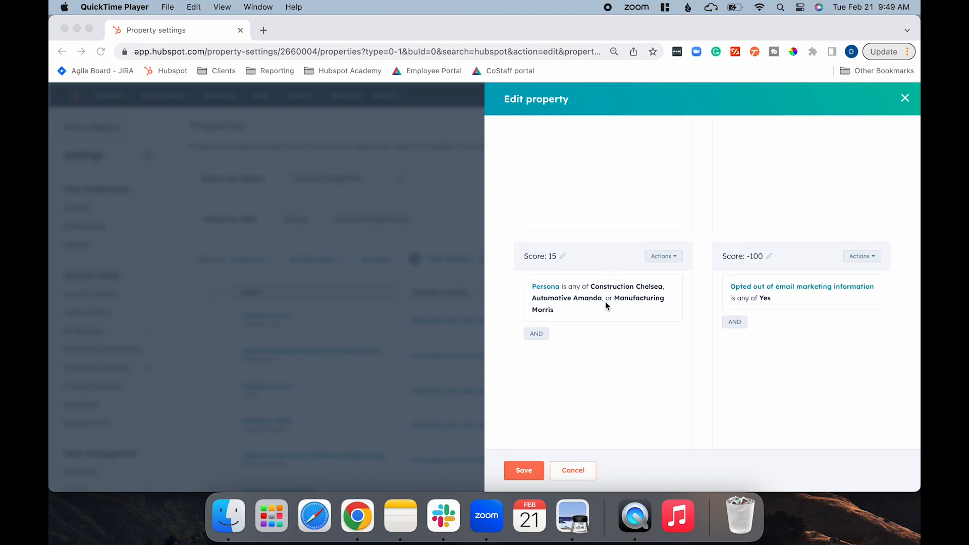
scroll(605, 302, up, 12)
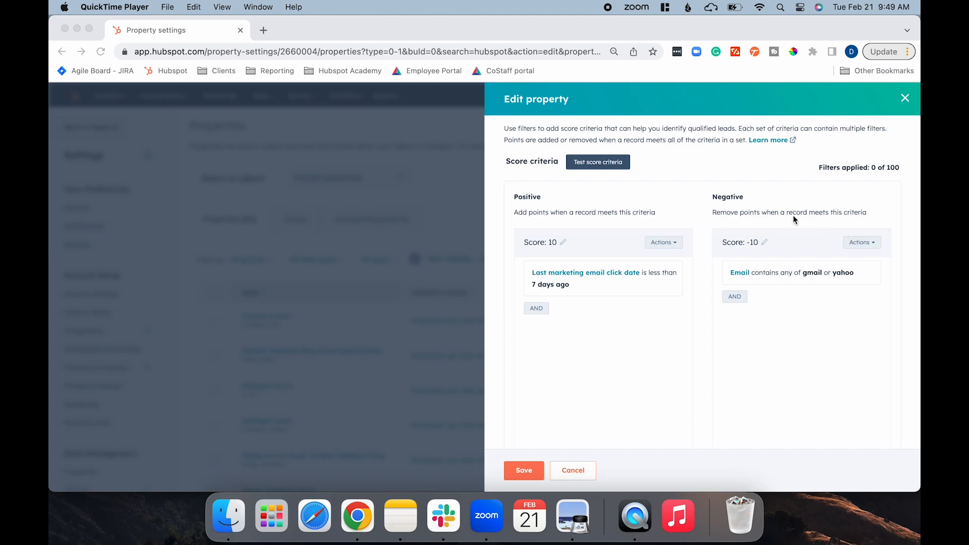
scroll(853, 356, down, 5)
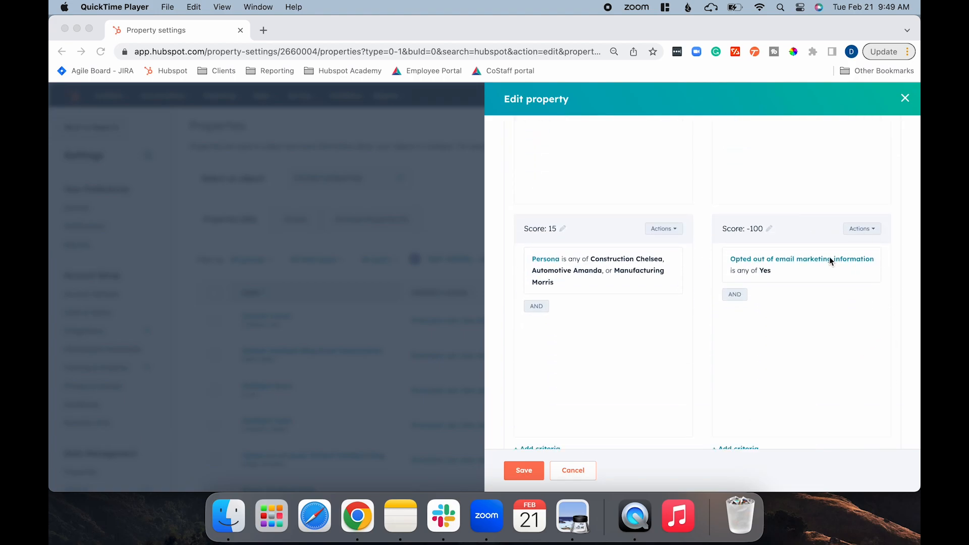
scroll(829, 260, up, 10)
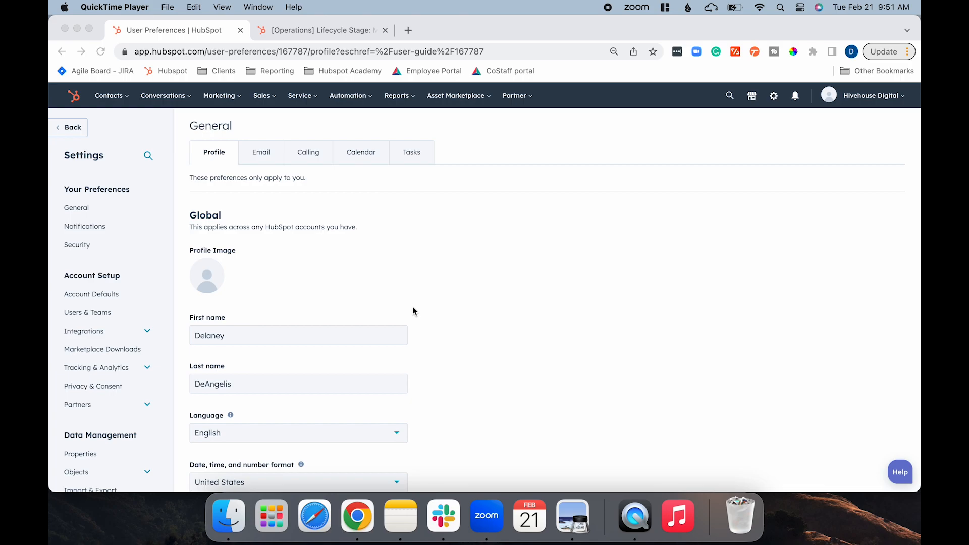
- Open the Lifecycle Stage settings of the Contacts object under Data Management
scroll(106, 450, down, 2)
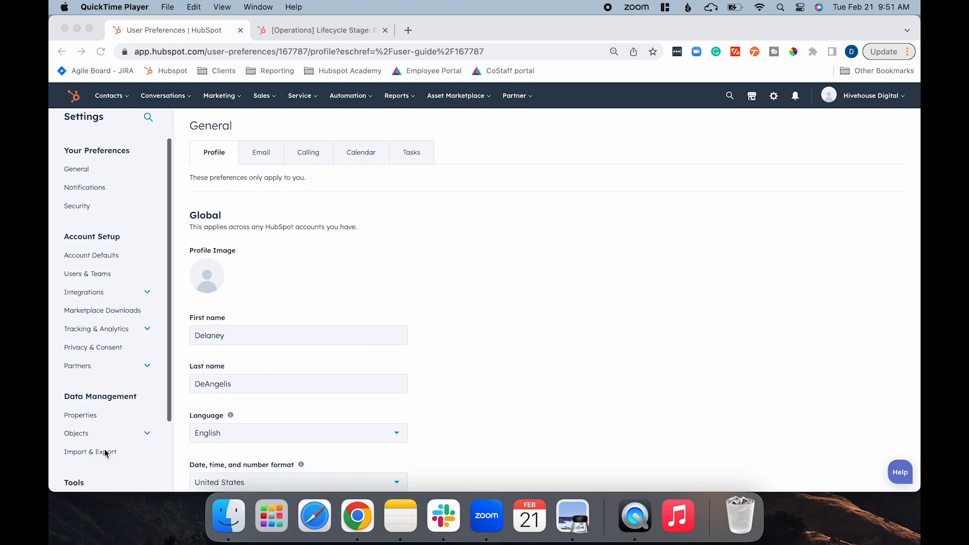
click(83, 434)
click(104, 437)
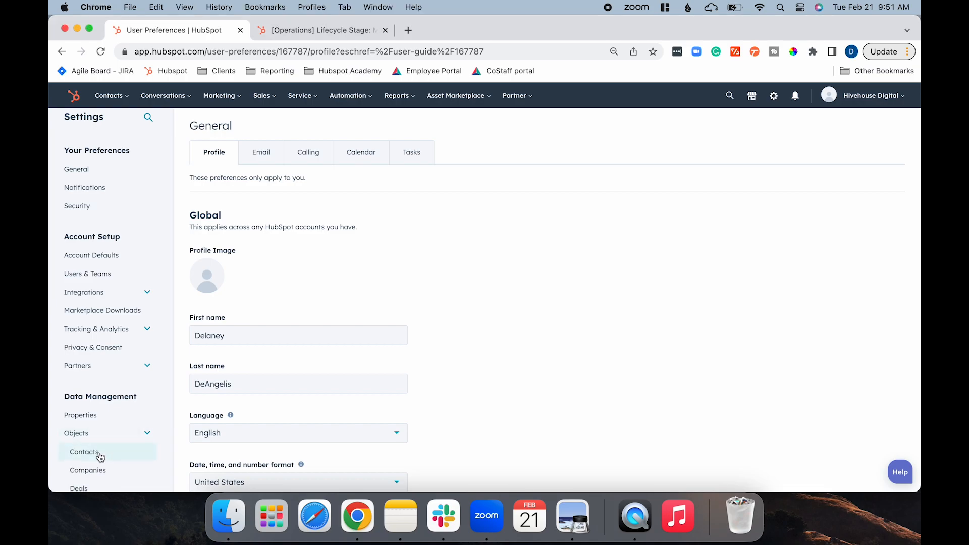
click(98, 451)
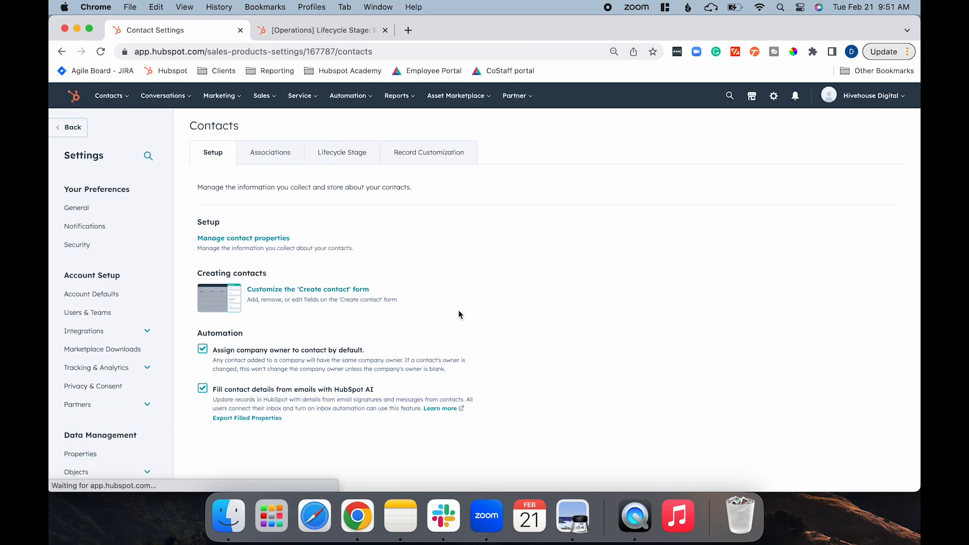
click(346, 159)
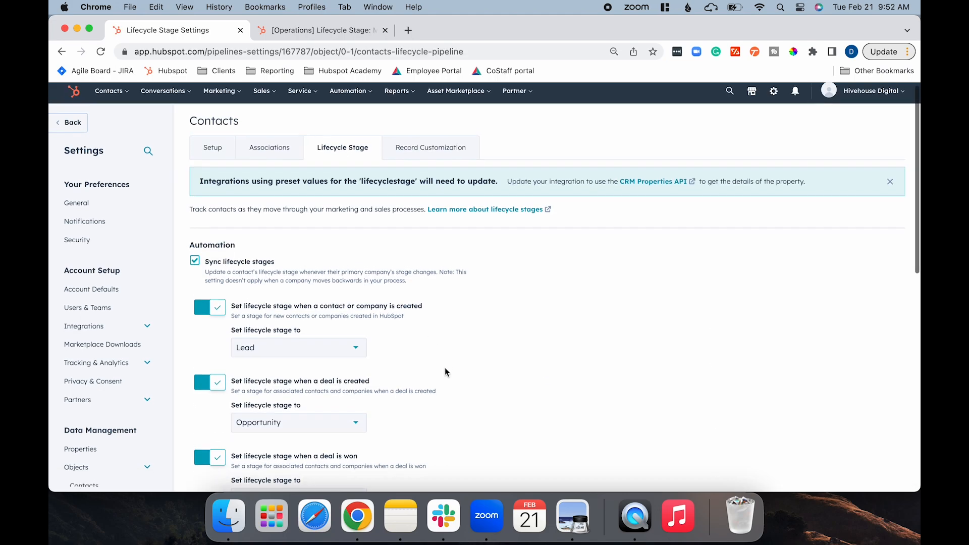
- Review the lifecycle stage automation and the stage choices for newly created contacts or companies, and switch to the "[Operations] Lifecycle Stage" page
scroll(445, 367, down, 5)
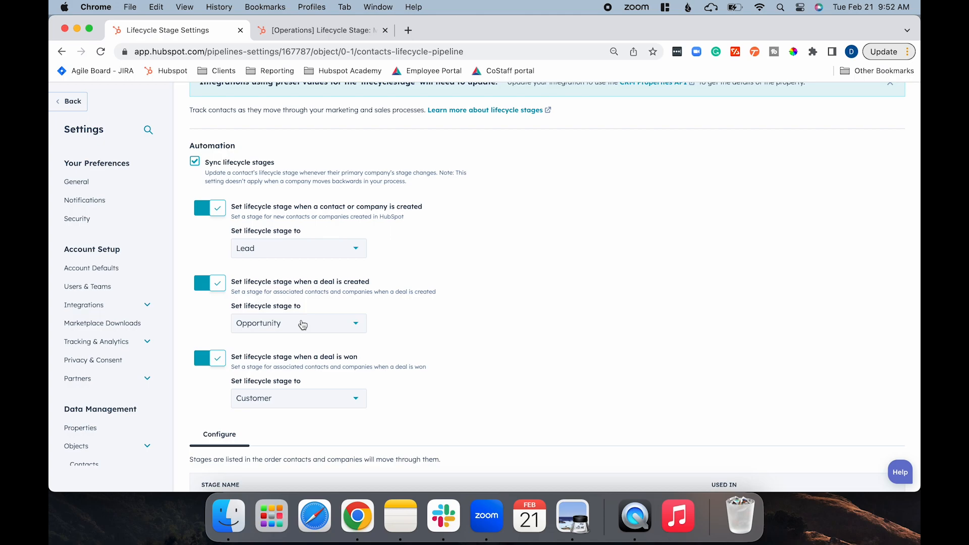
click(342, 254)
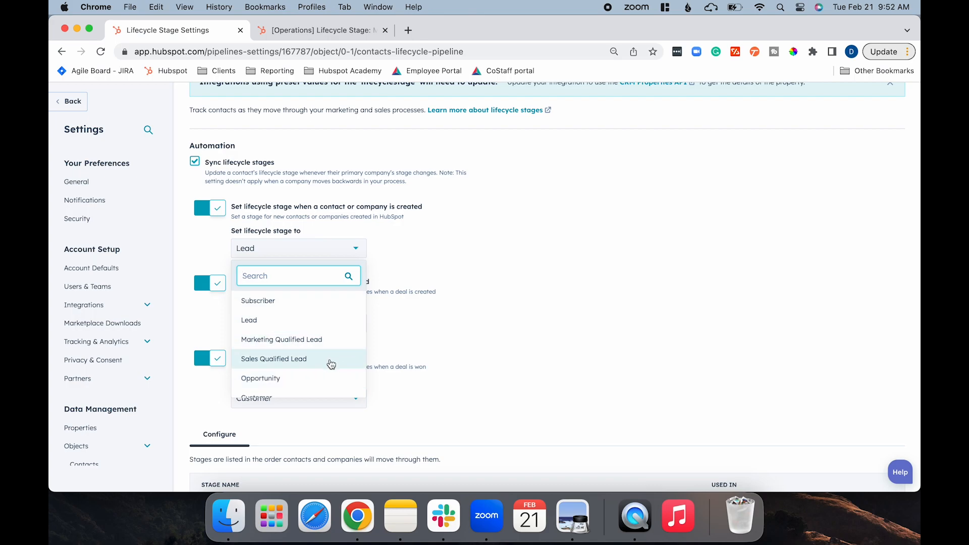
click(355, 248)
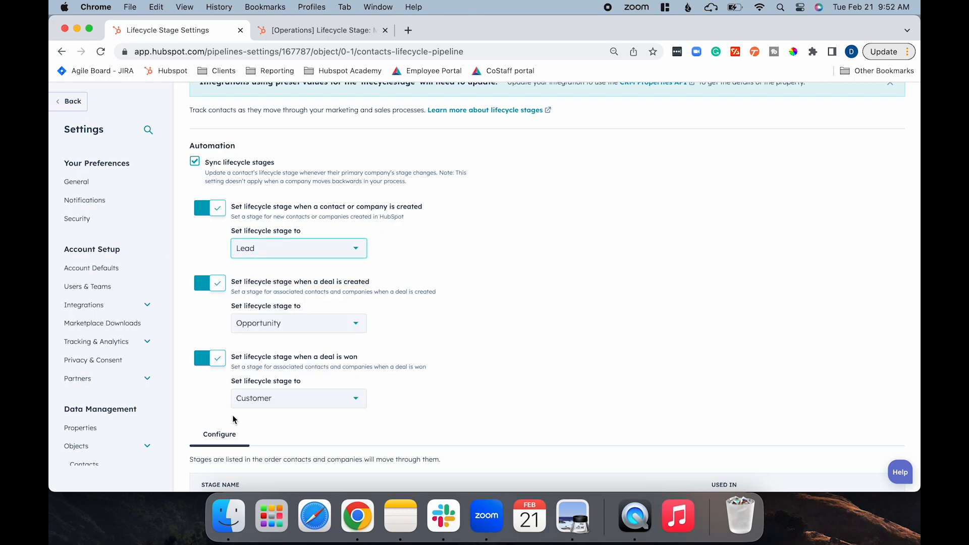
click(334, 30)
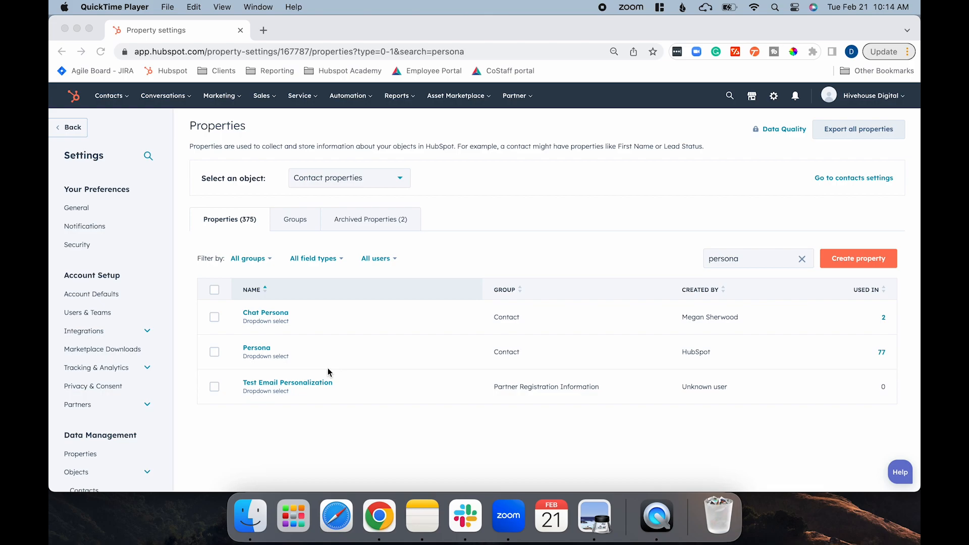
- Open the Persona contact property and review its list of persona options
click(256, 352)
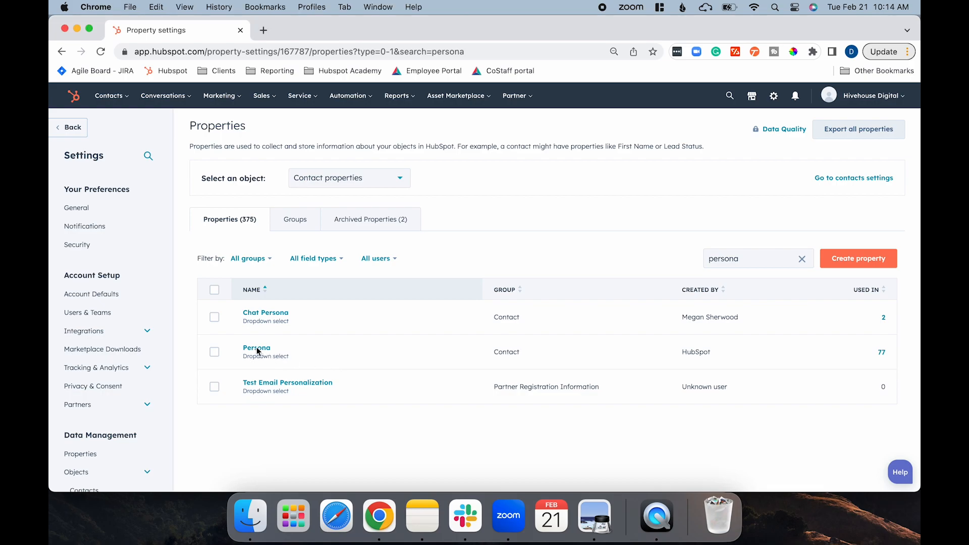
click(254, 351)
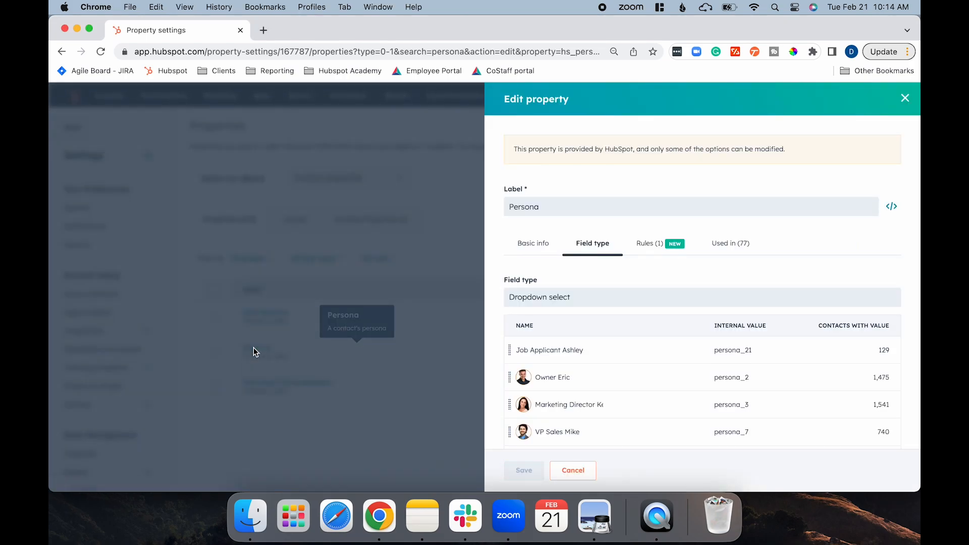
scroll(673, 287, down, 3)
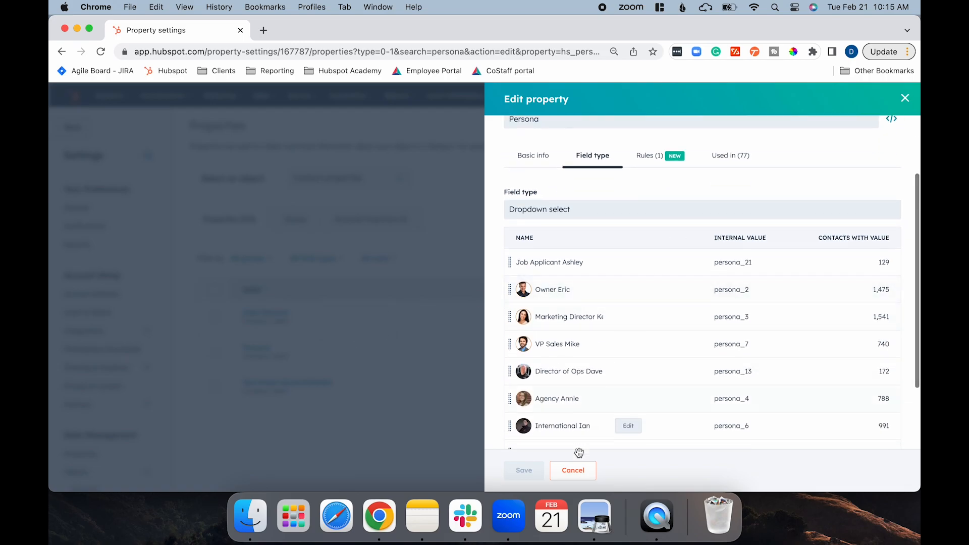
scroll(675, 298, down, 4)
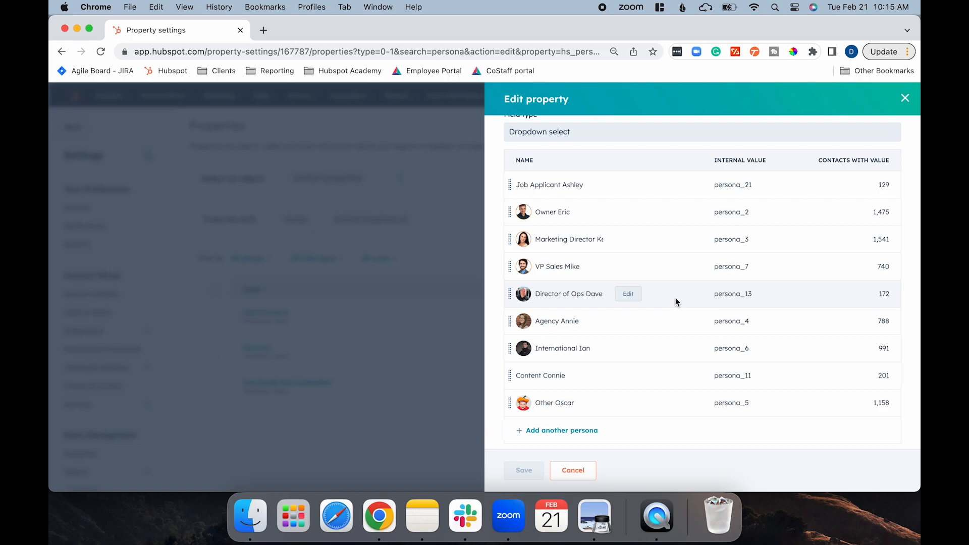
- Review the basic information, internal notes, demographics and story fields of a new persona form, and leave it without saving
click(575, 432)
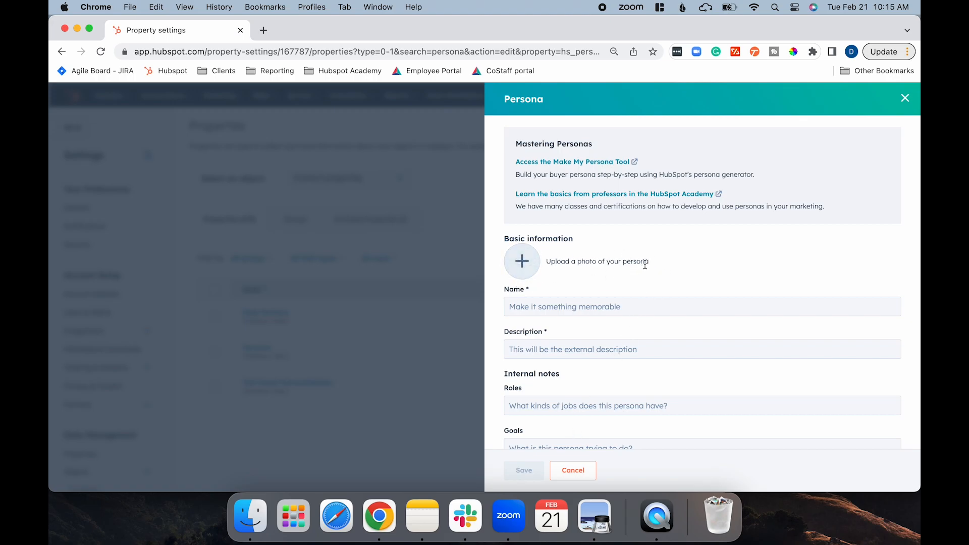
scroll(646, 264, down, 1)
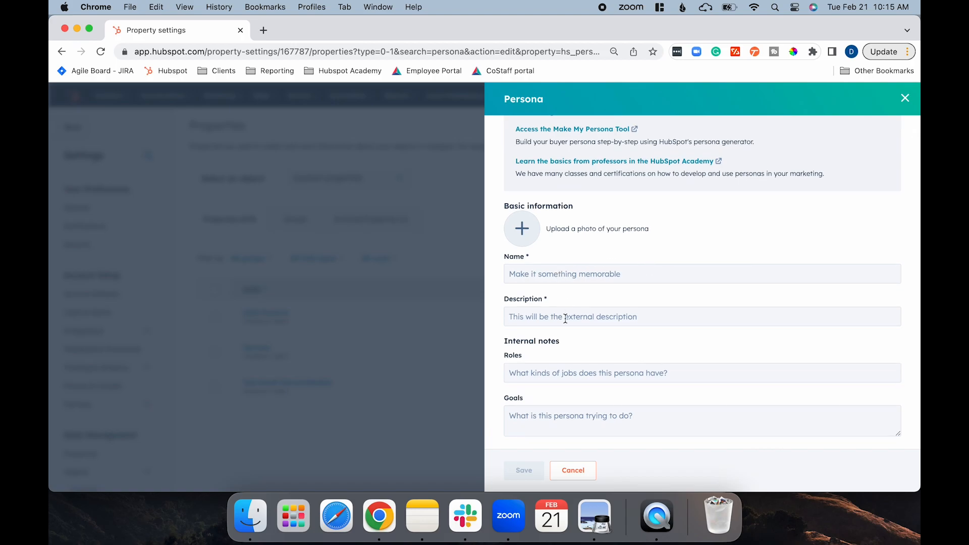
scroll(556, 343, down, 3)
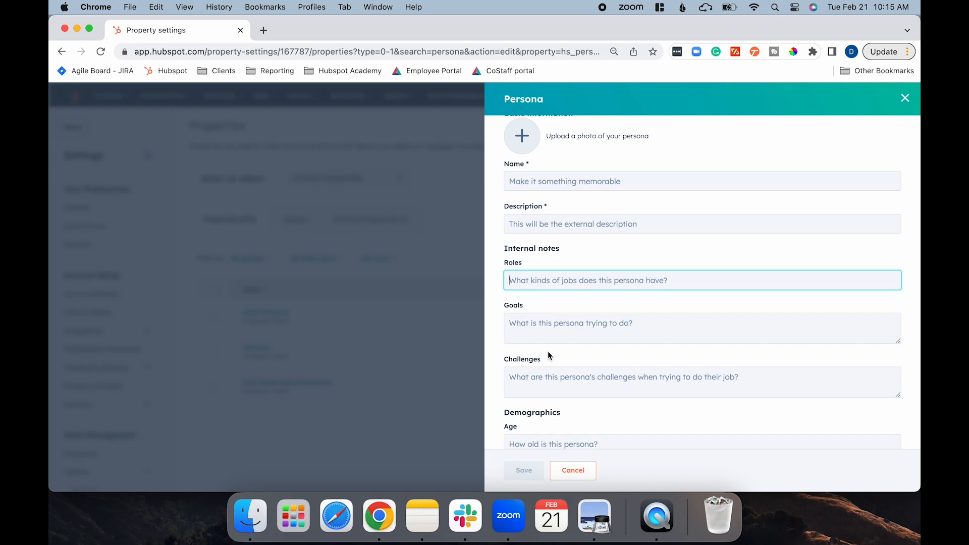
scroll(548, 355, down, 5)
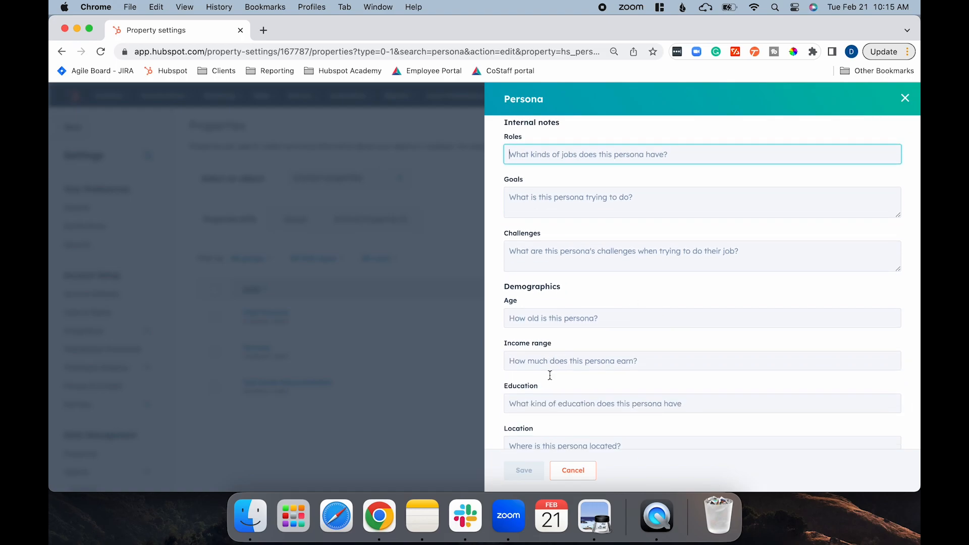
scroll(655, 392, down, 3)
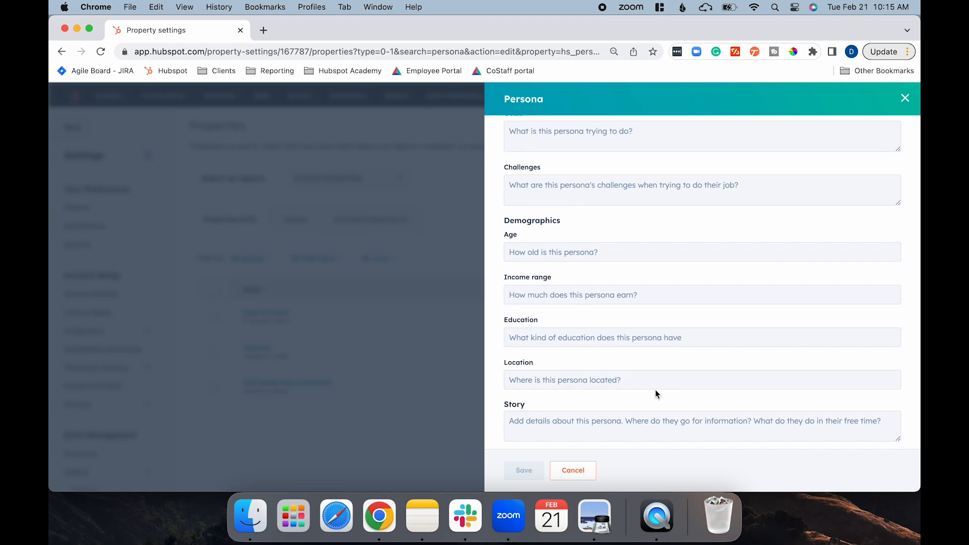
click(571, 472)
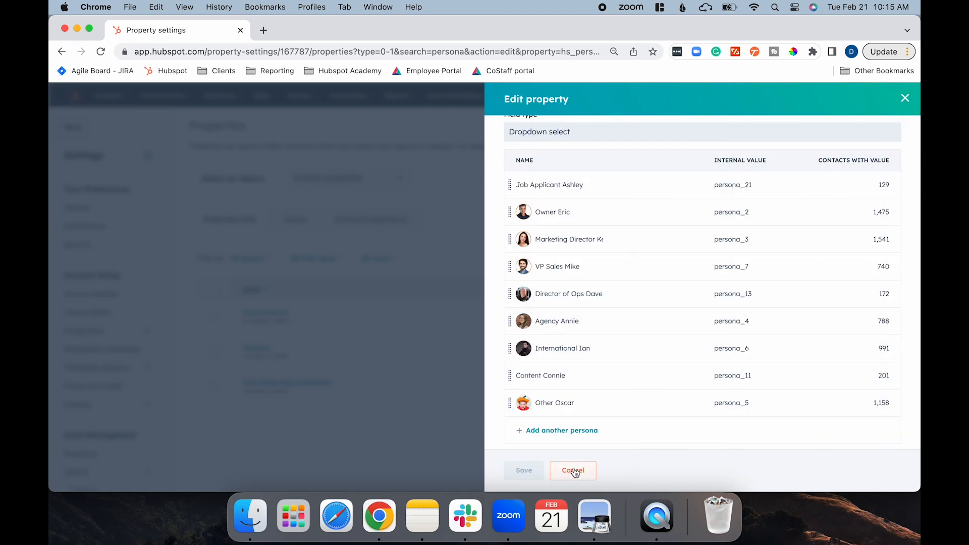
- Examine the Marketing Director persona's description, goals, challenges, demographics and story, and return to the persona list without saving
click(628, 239)
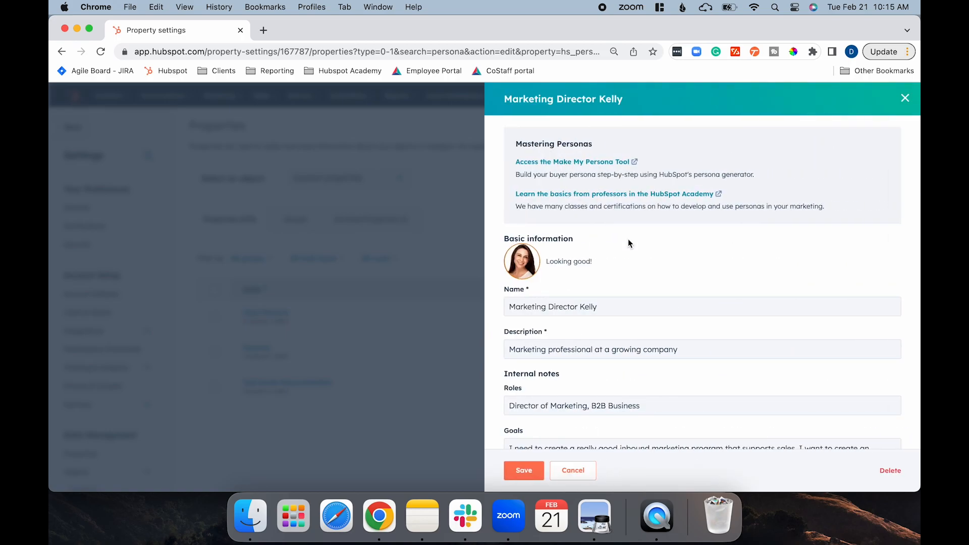
scroll(578, 246, down, 2)
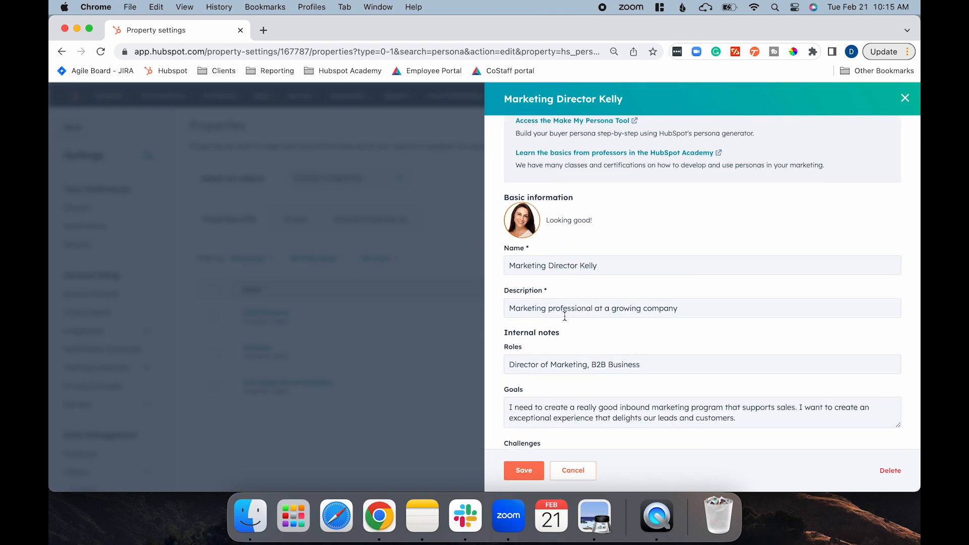
scroll(565, 316, down, 5)
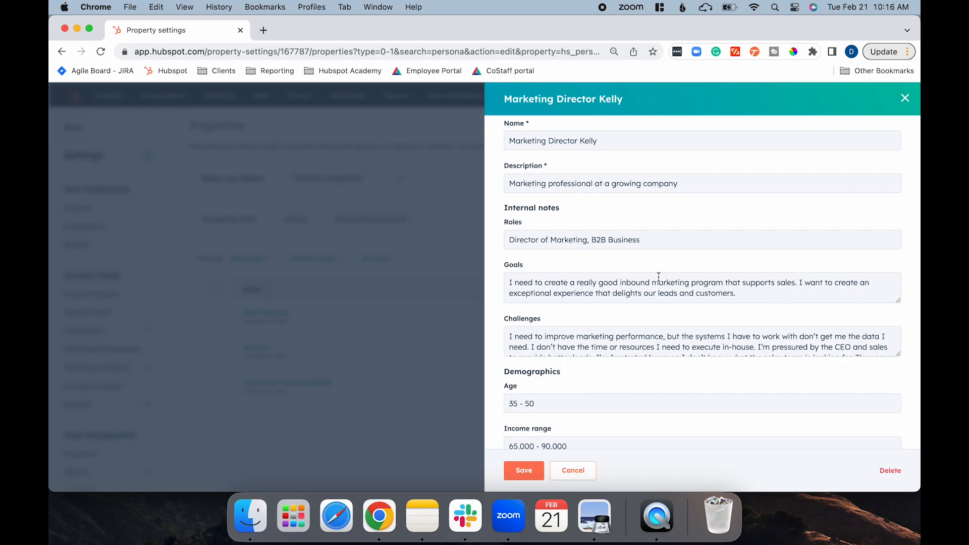
scroll(658, 277, down, 3)
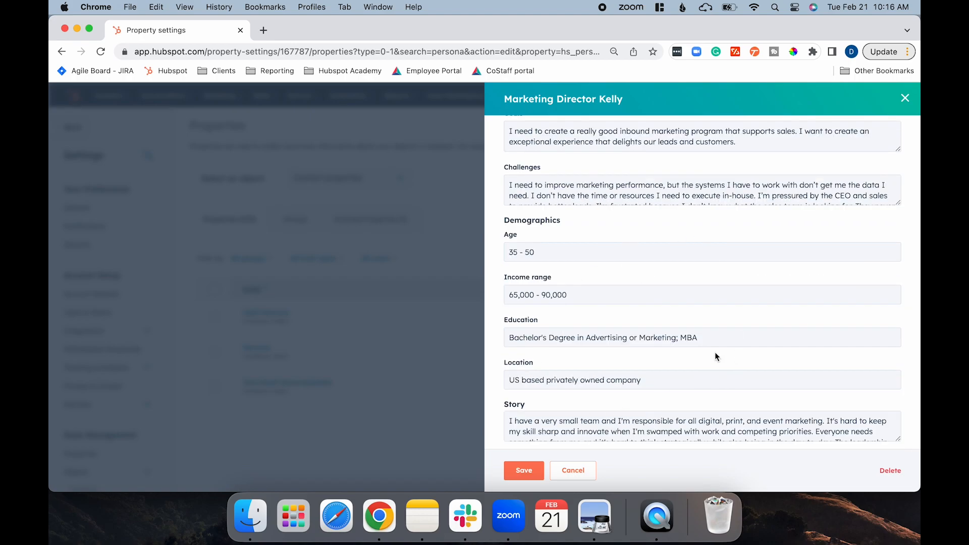
click(587, 471)
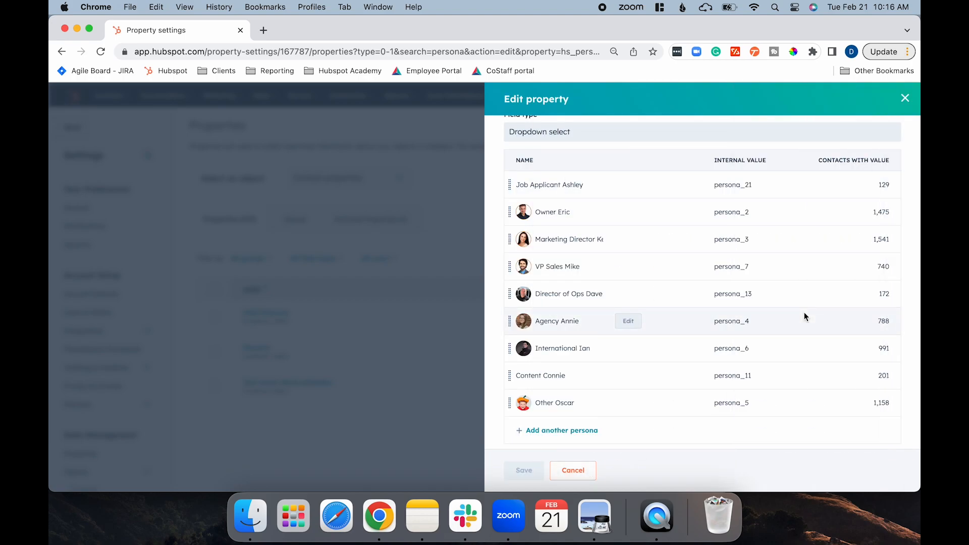
scroll(804, 316, up, 2)
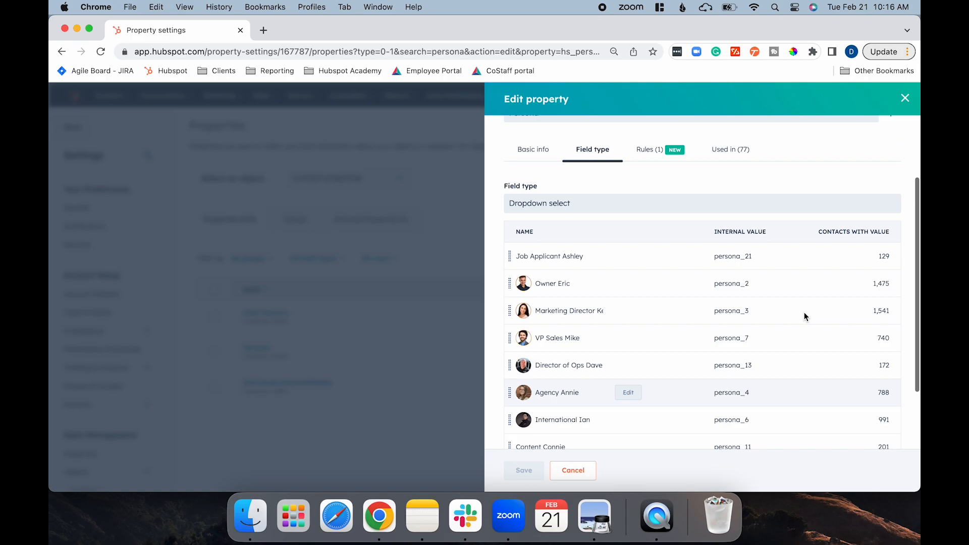
scroll(804, 316, down, 1)
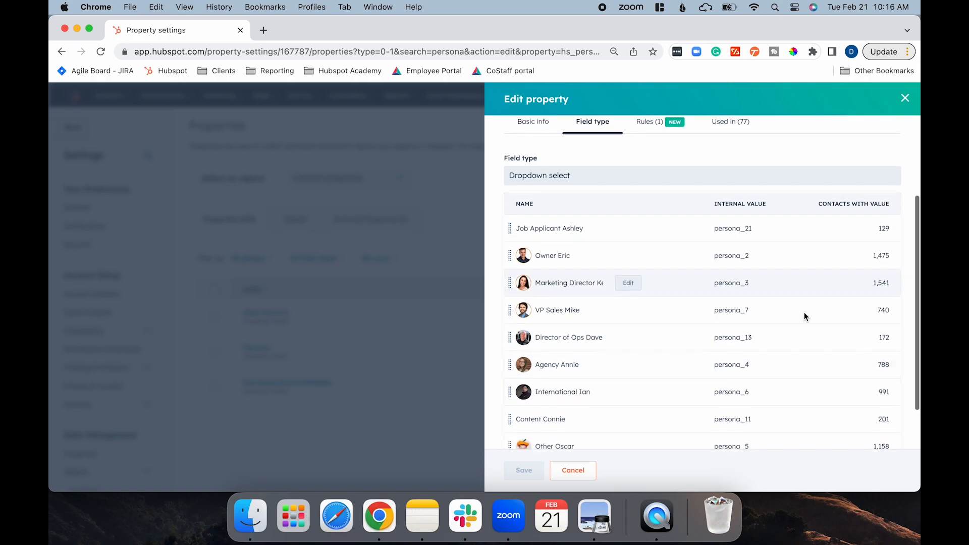